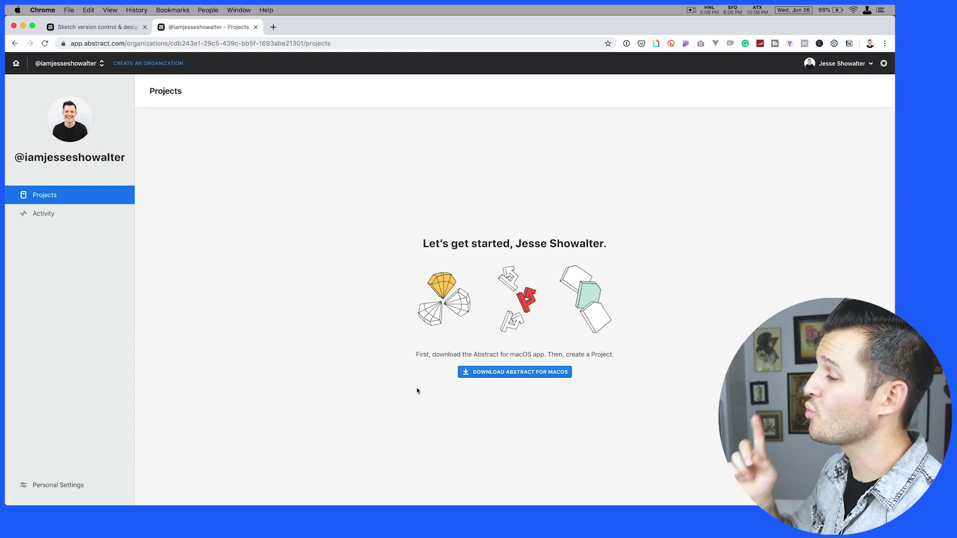
Switch to the Abstract desktop app and create an organization named Design Co, accepting the terms of service
key("super+Tab")
key("super+Tab")
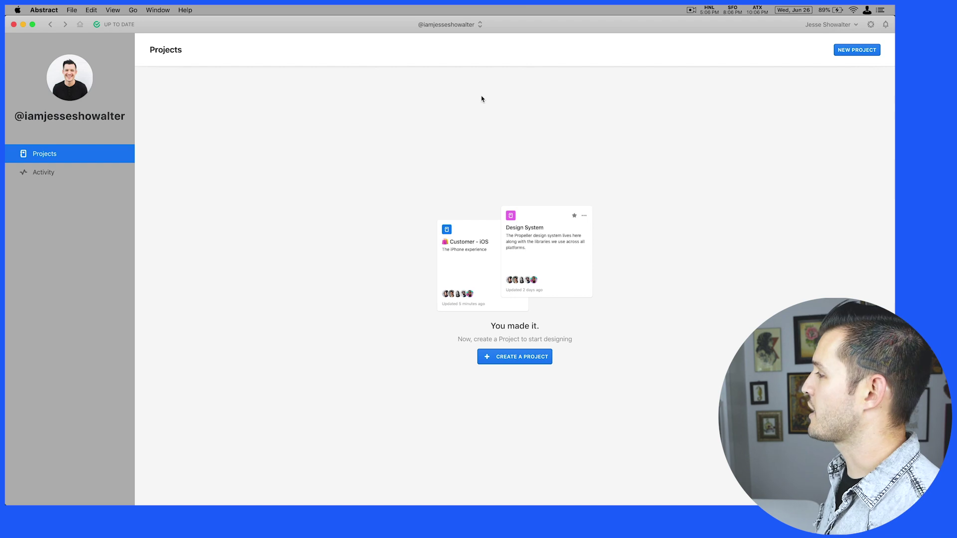
left_click(478, 24)
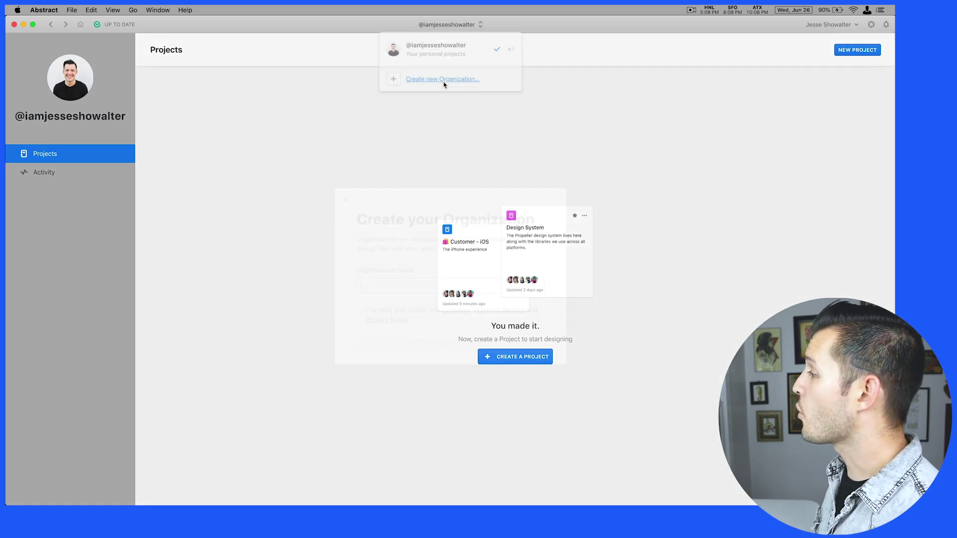
left_click(444, 81)
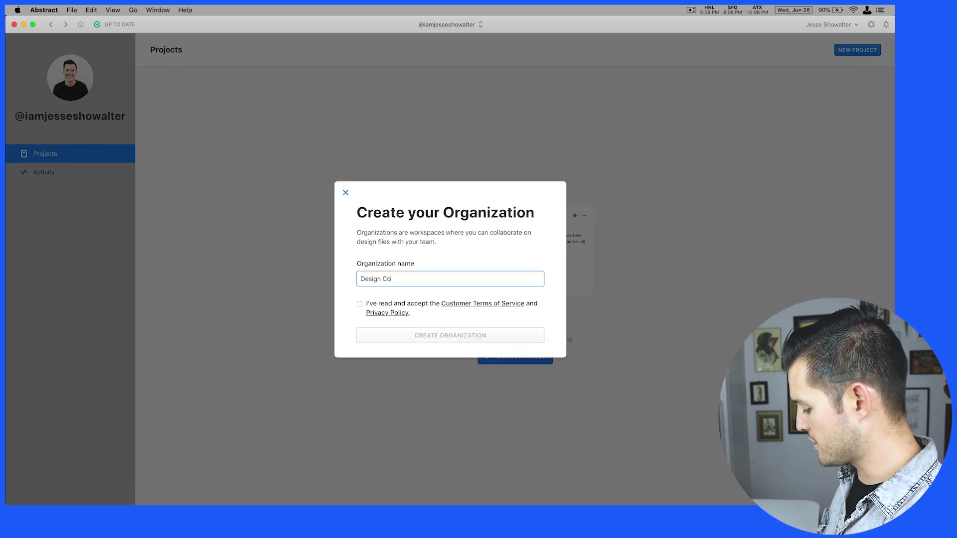
left_click(359, 304)
left_click(450, 335)
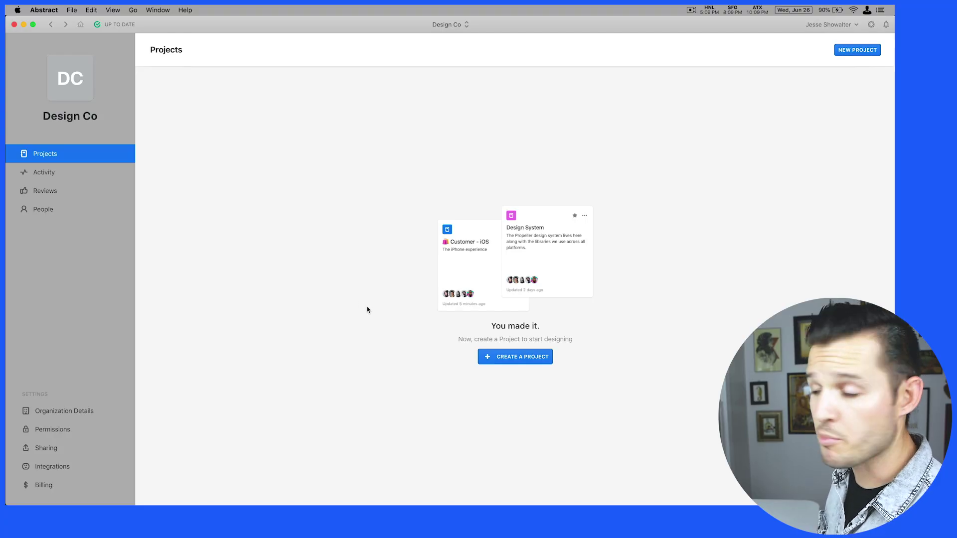
Create a private project named Web App in the Design Co organization
left_click(513, 357)
type("Web App")
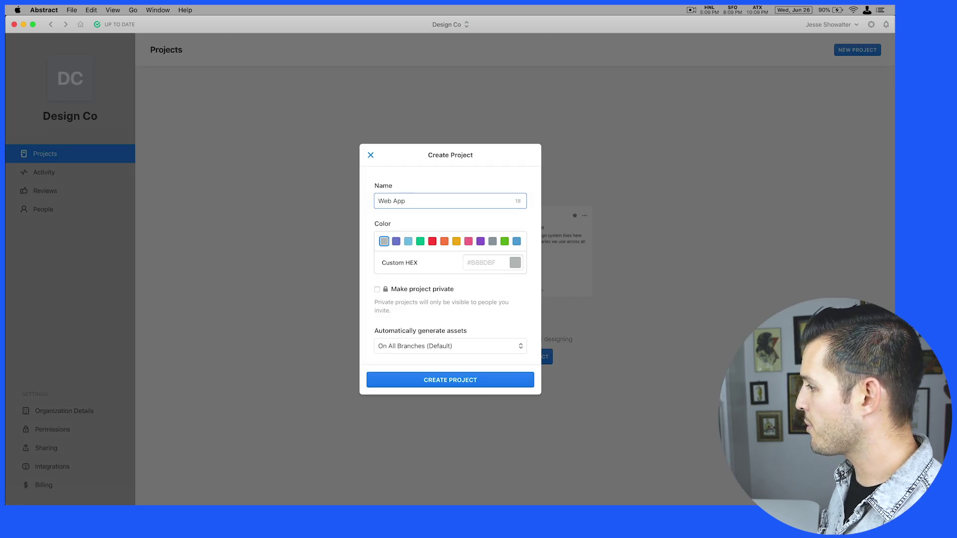
left_click(378, 289)
left_click(418, 381)
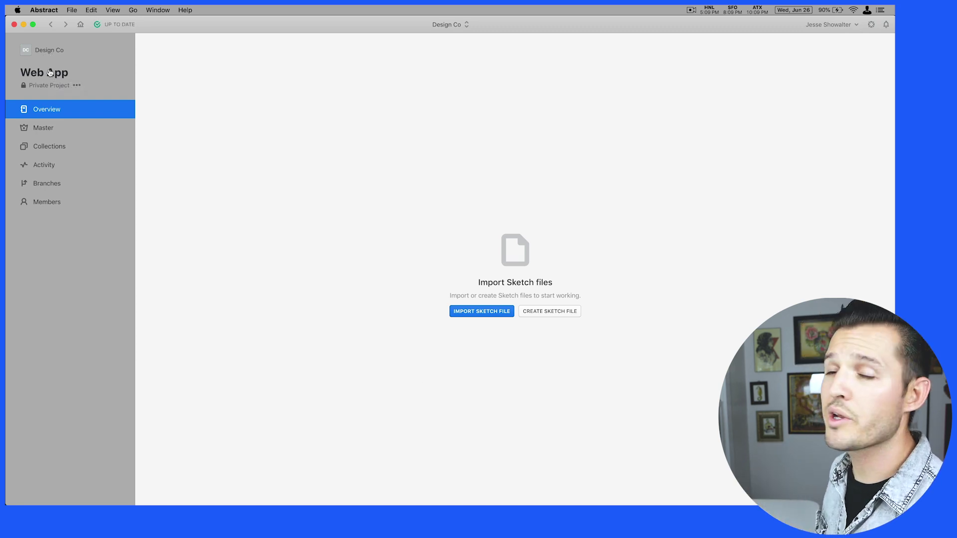
Import login.sketch from the desktop into the Web App project and permanently dismiss the file-management reminder
left_click(48, 50)
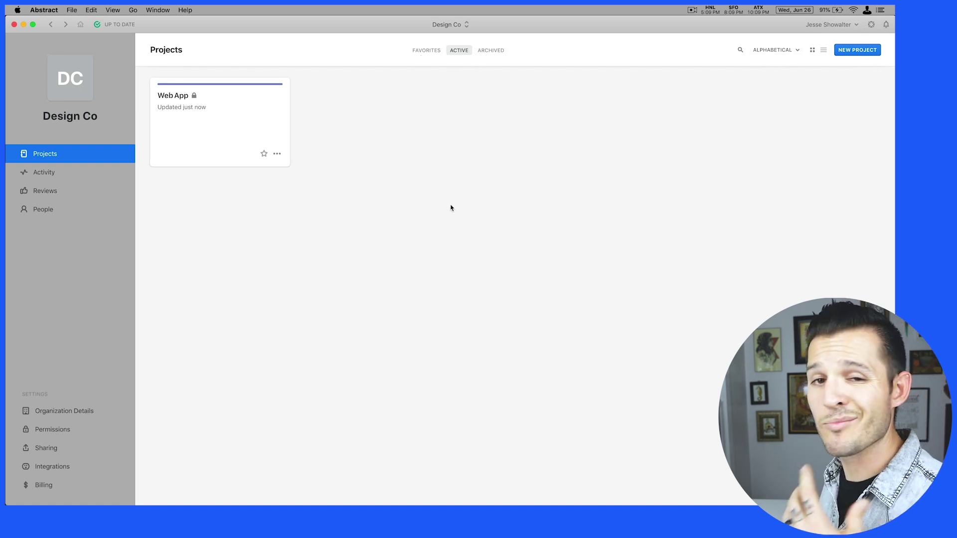
left_click(188, 122)
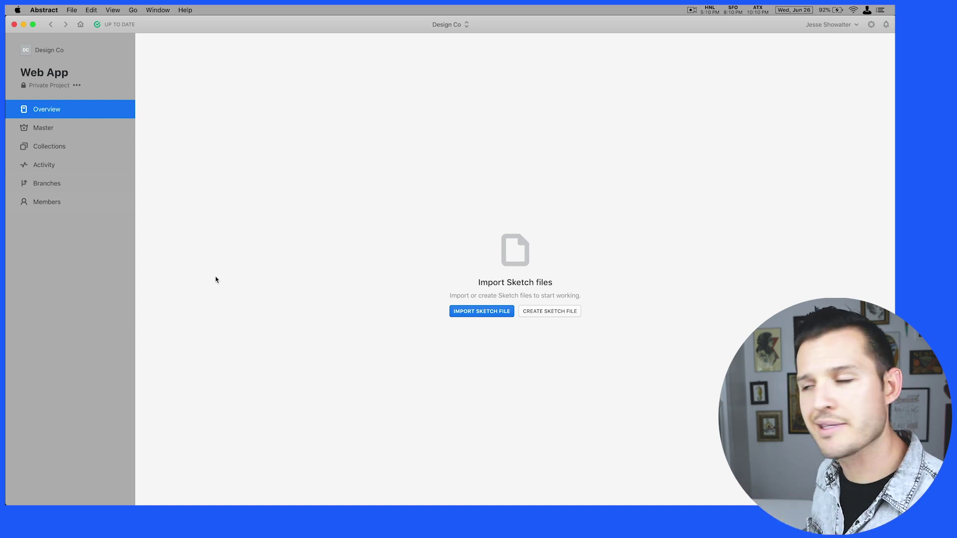
left_click_drag(893, 216, 849, 216)
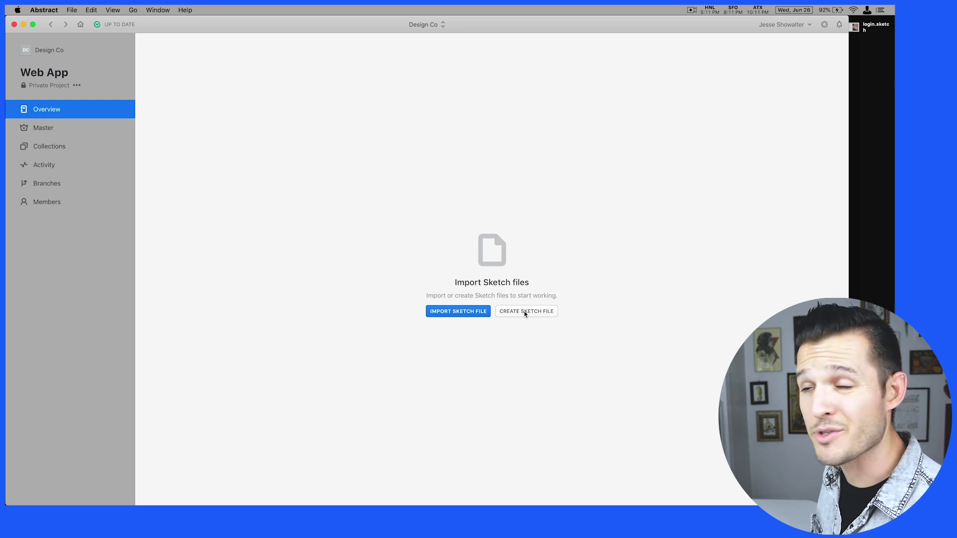
mouse_move(870, 30)
left_mouse_down()
mouse_move(500, 252)
mouse_move(474, 249)
left_mouse_up()
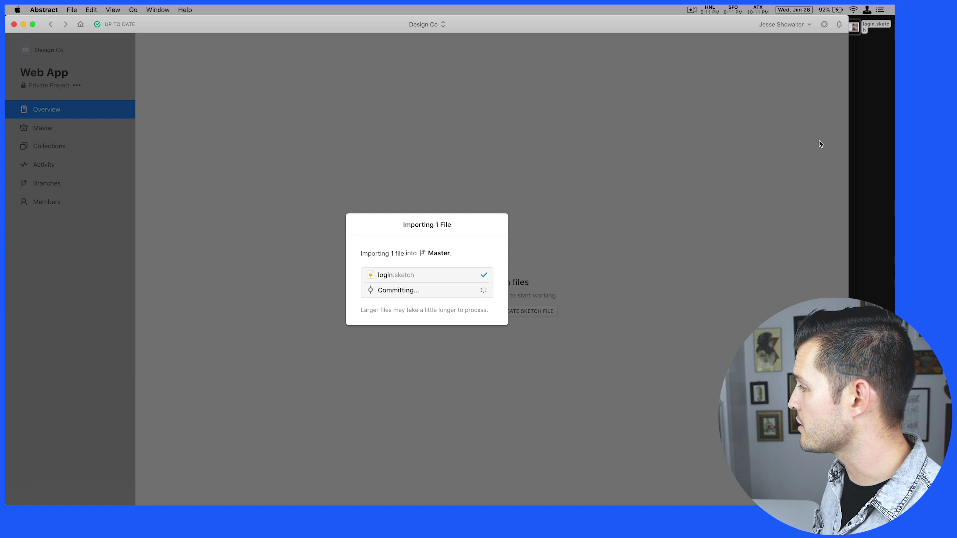
double_click(848, 150)
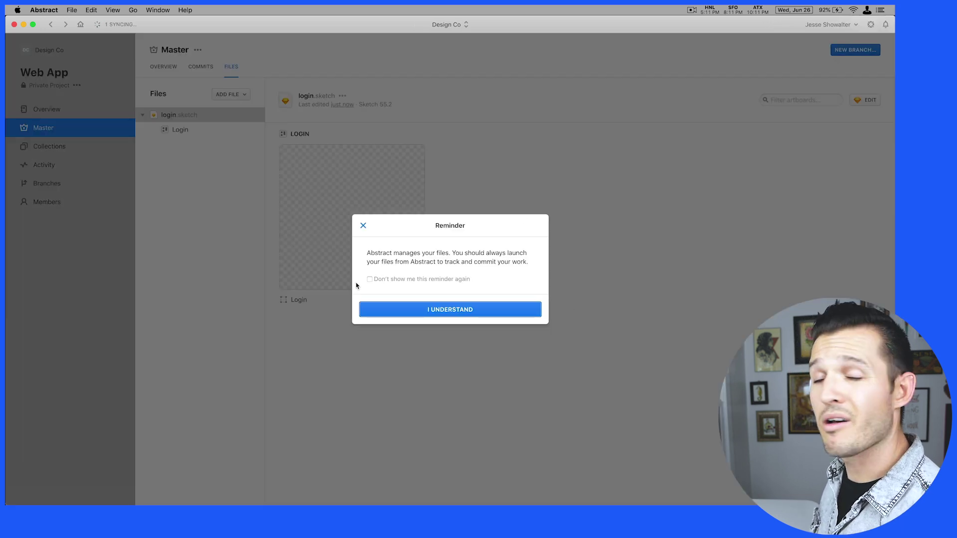
left_click(369, 279)
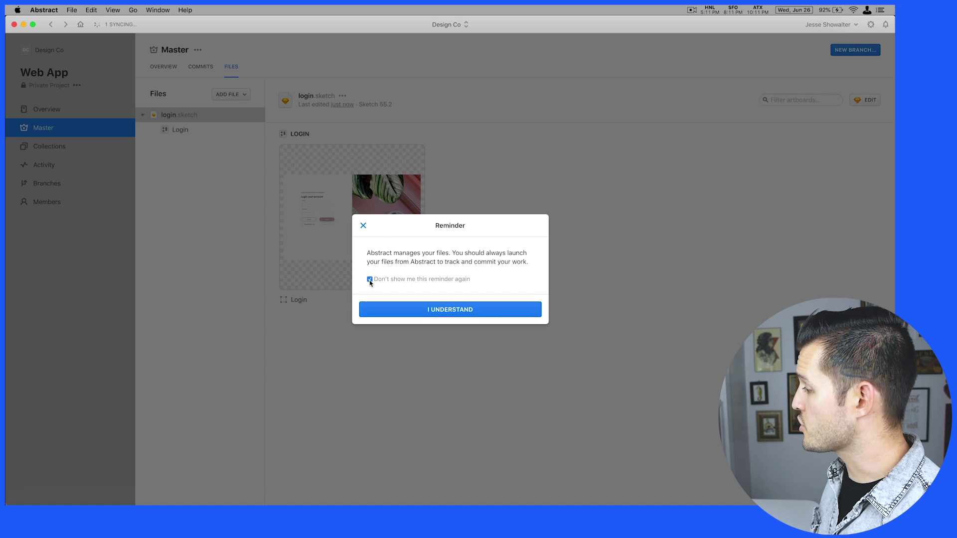
left_click(421, 310)
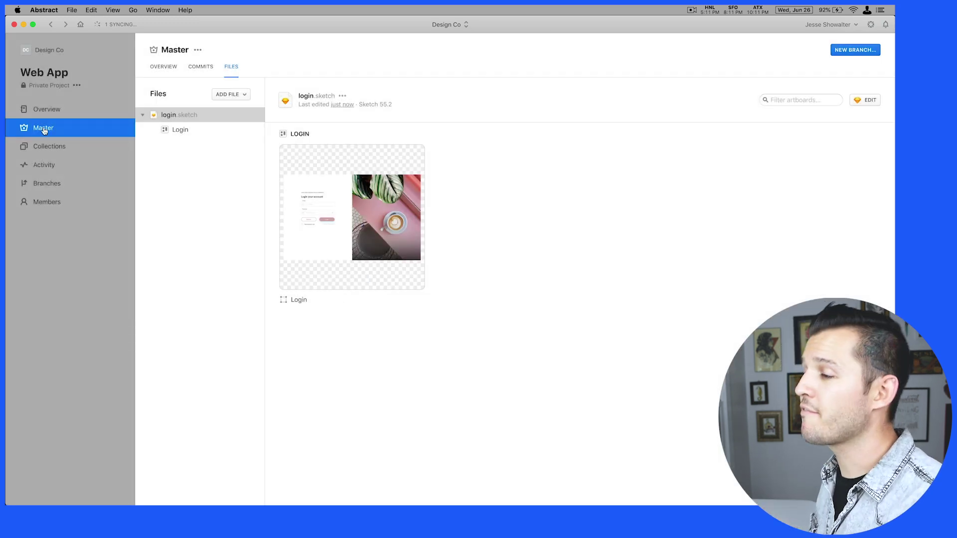
Review the Web App project overview, followed by the Master branch's commits and files
left_click(44, 108)
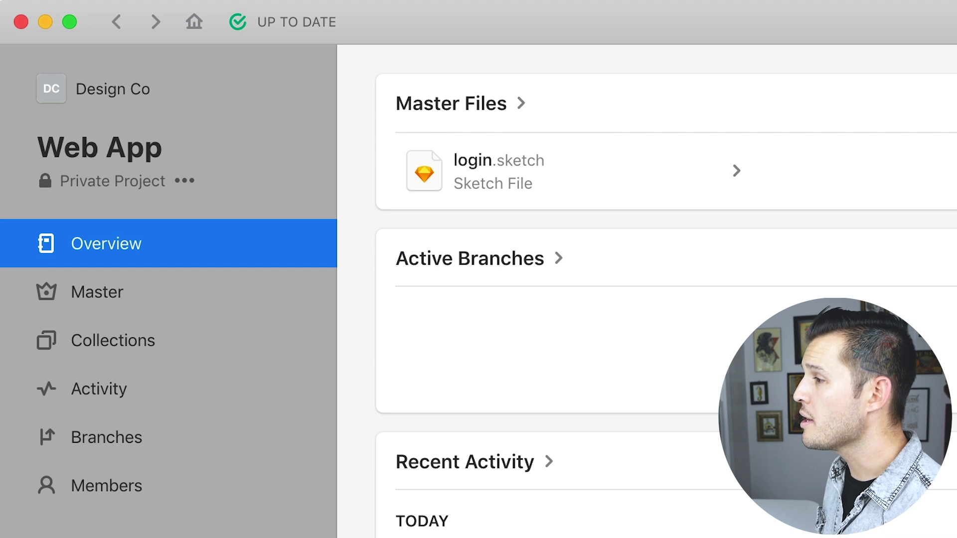
left_click(162, 289)
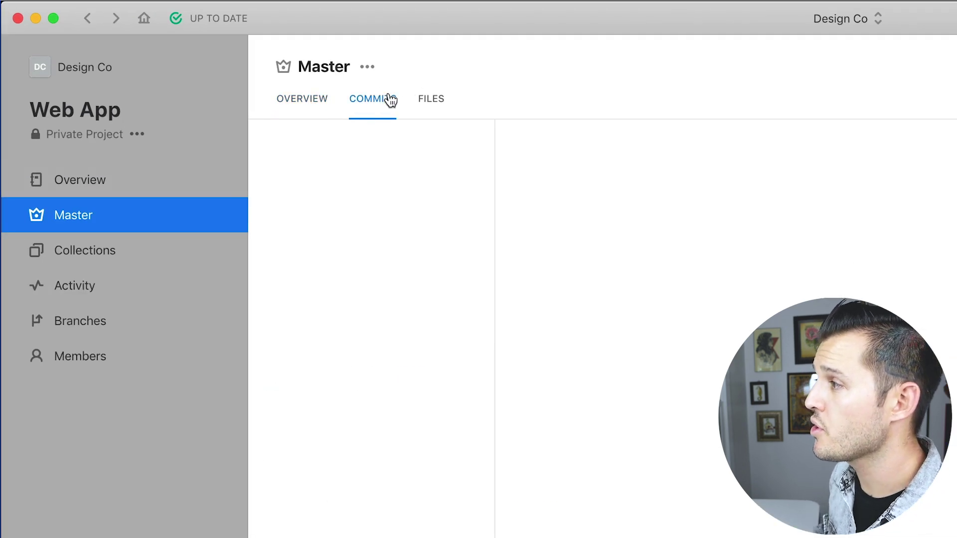
left_click(363, 102)
left_click(432, 105)
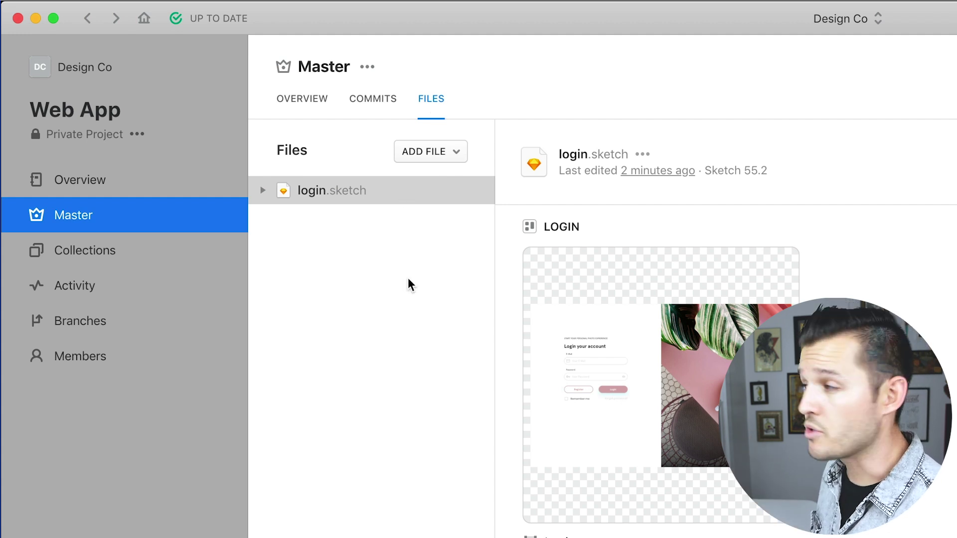
Create a new Sketch file named homepage in Master
left_click(425, 150)
left_click(436, 173)
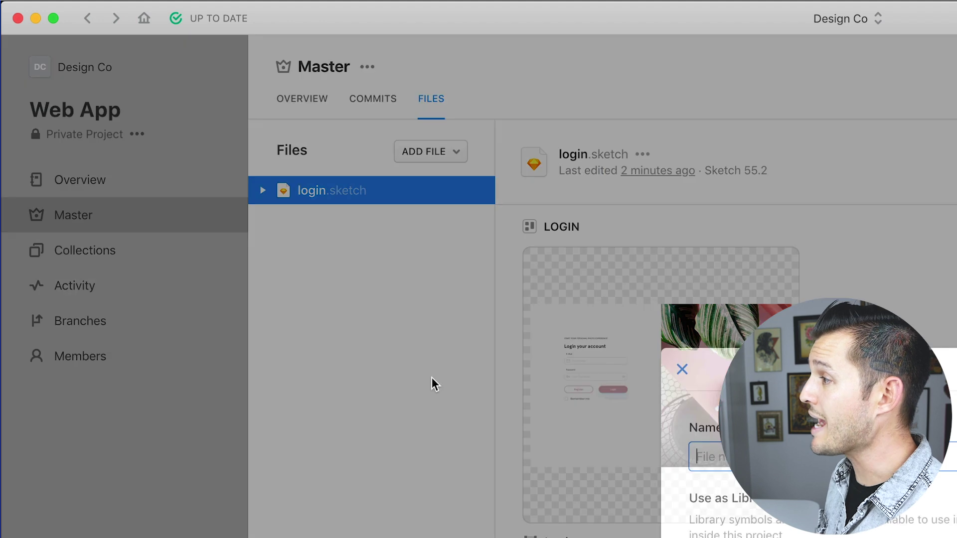
type("homepage")
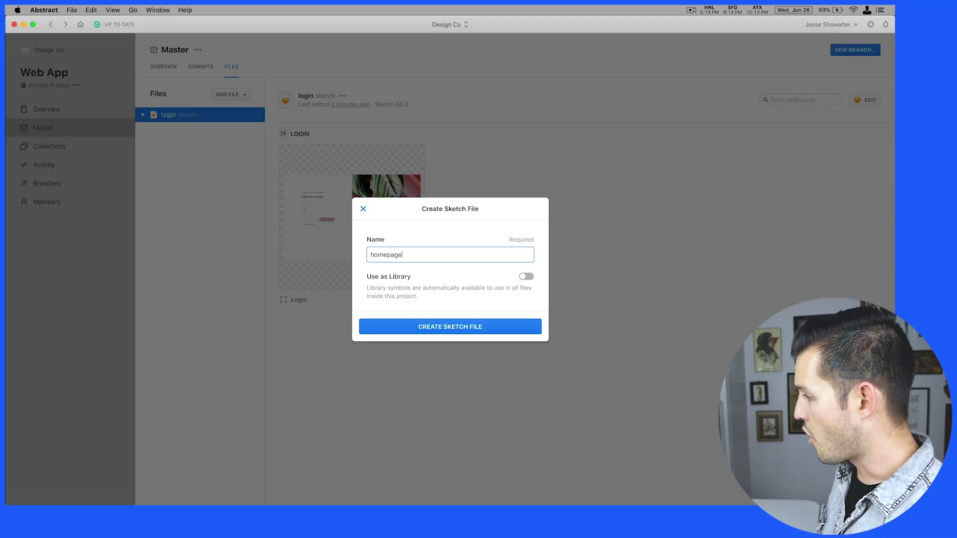
key("Return")
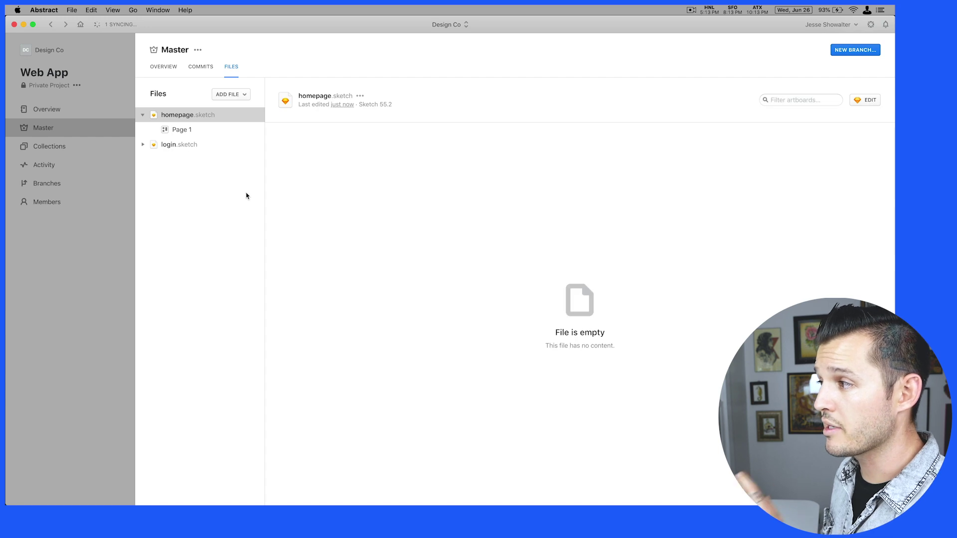
Create a Sketch file named design system in Master and enable it for use as a library
left_click(232, 98)
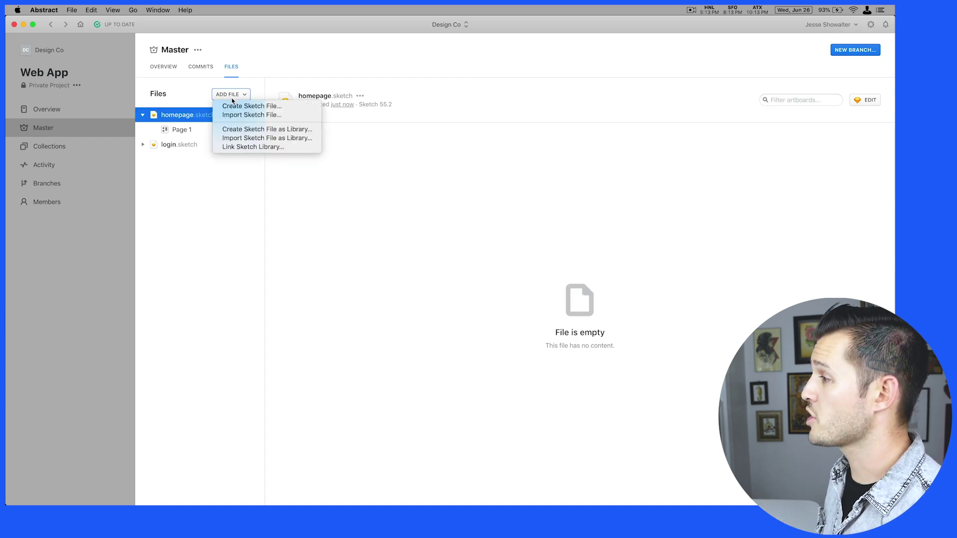
left_click(233, 106)
type("de")
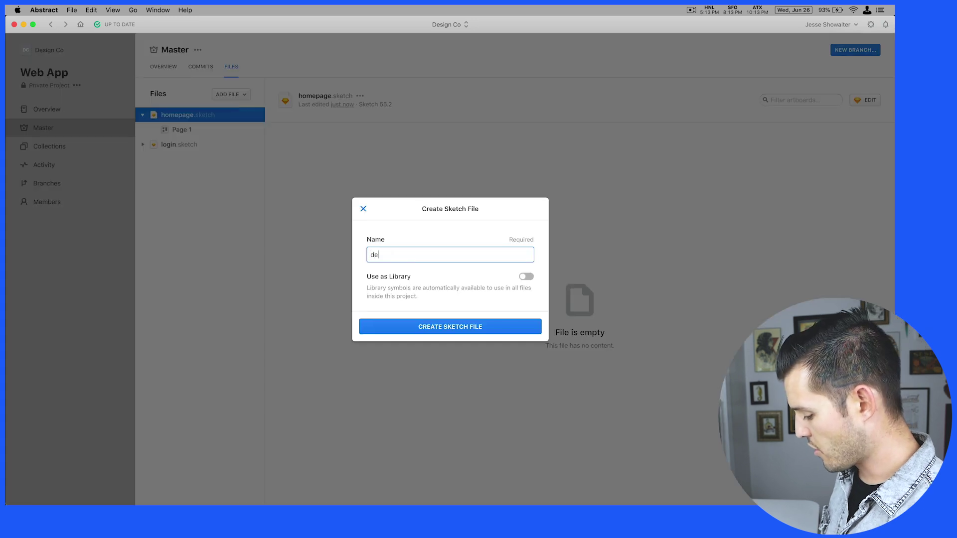
type("sign system")
left_click(525, 277)
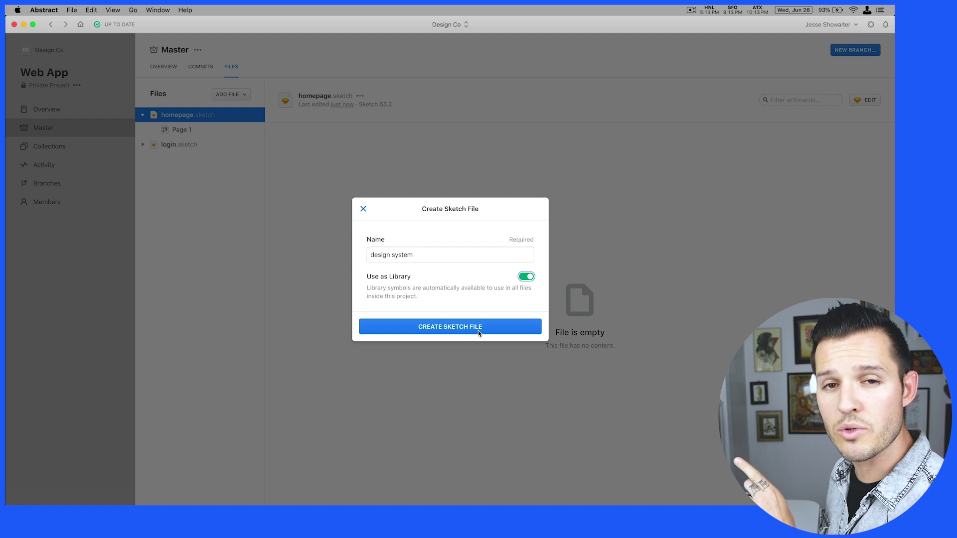
left_click(477, 331)
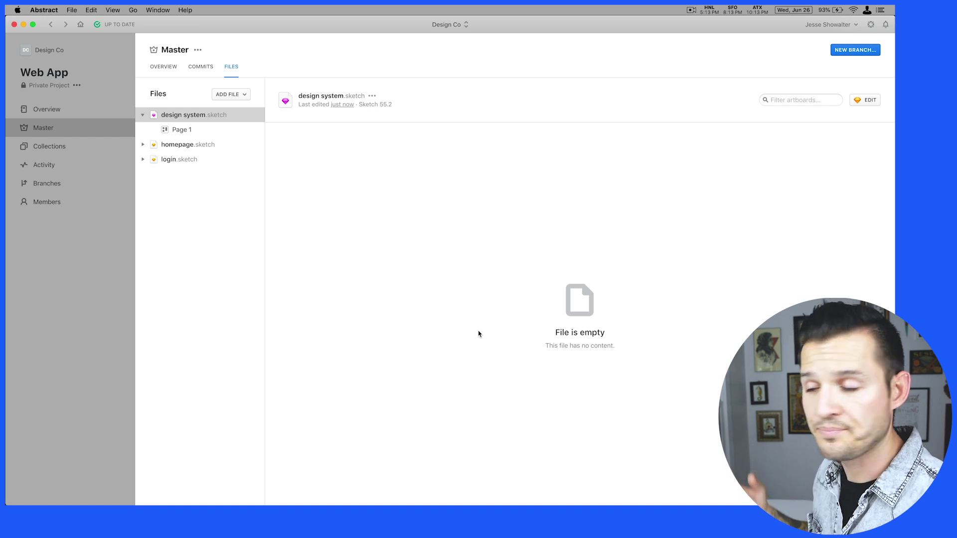
Open the Login page of login.sketch in Master and view its artboard enlarged
left_click(142, 115)
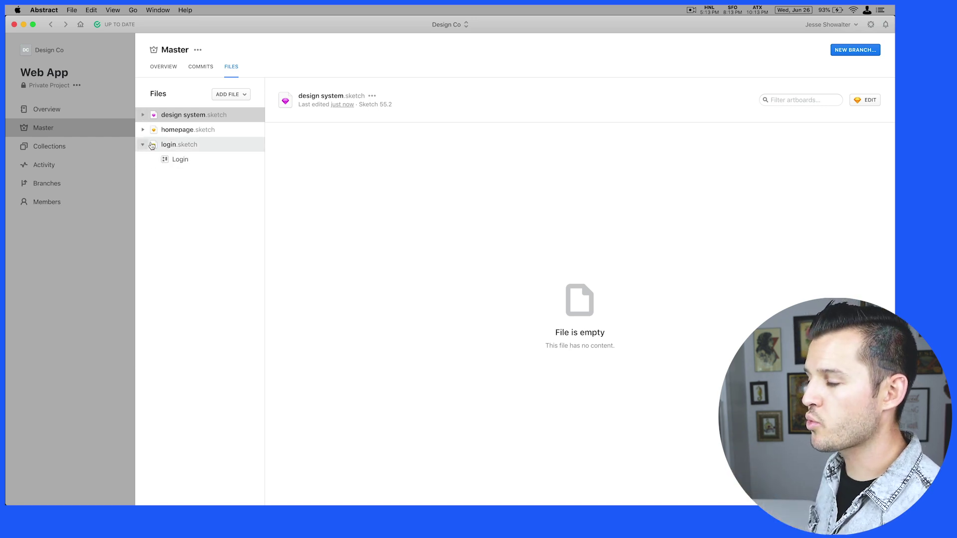
left_click(179, 160)
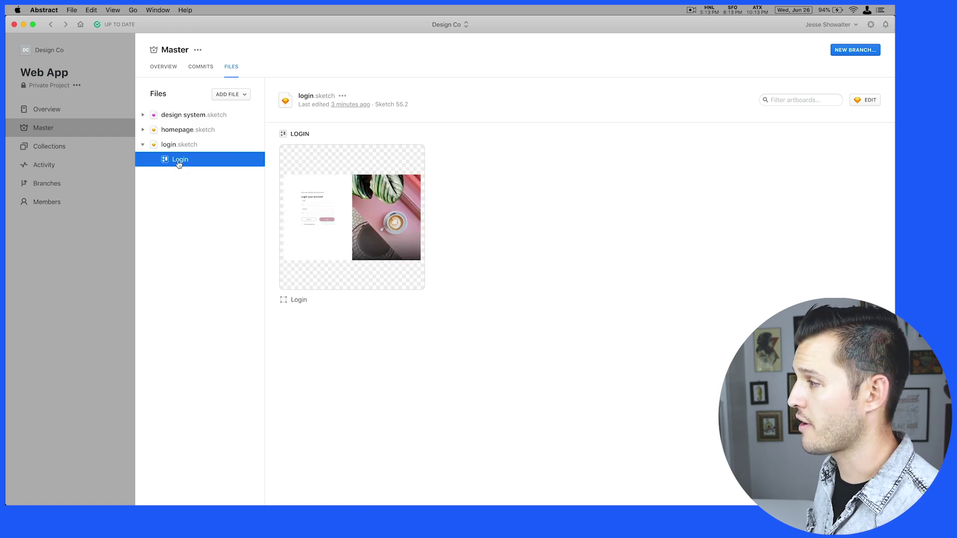
left_click(330, 205)
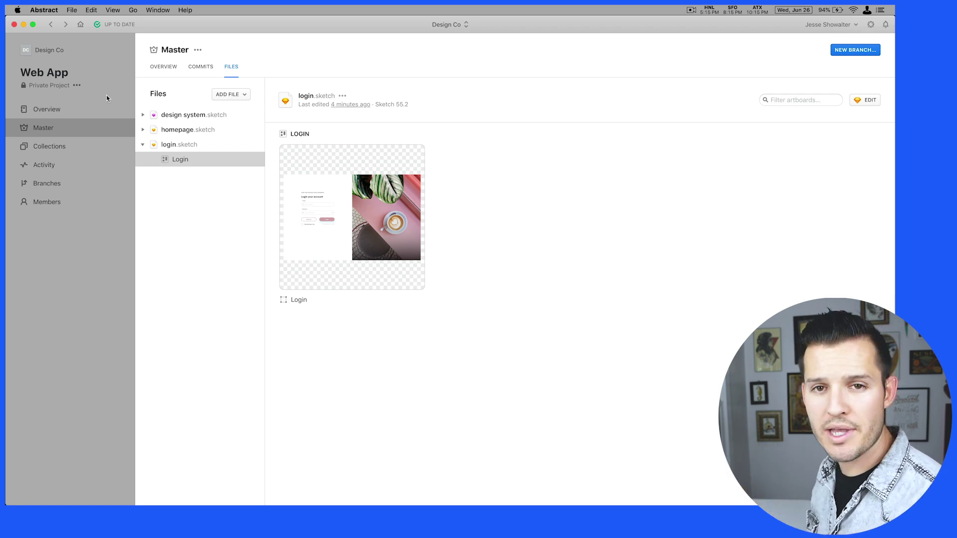
left_click(339, 218)
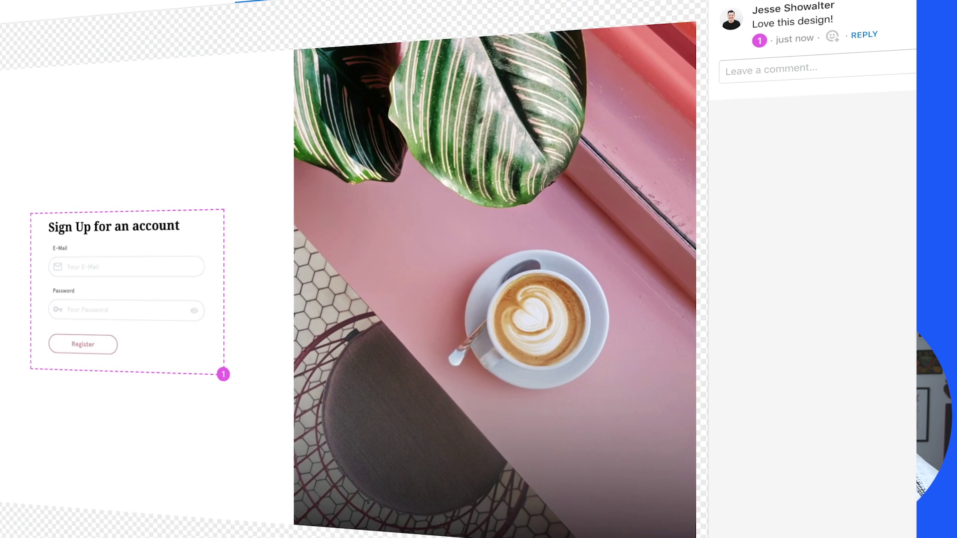
Annotate the area around the coffee cup on the artboard with the comment "and this cup"
left_click_drag(348, 192, 644, 410)
type("and this cup")
key("Return")
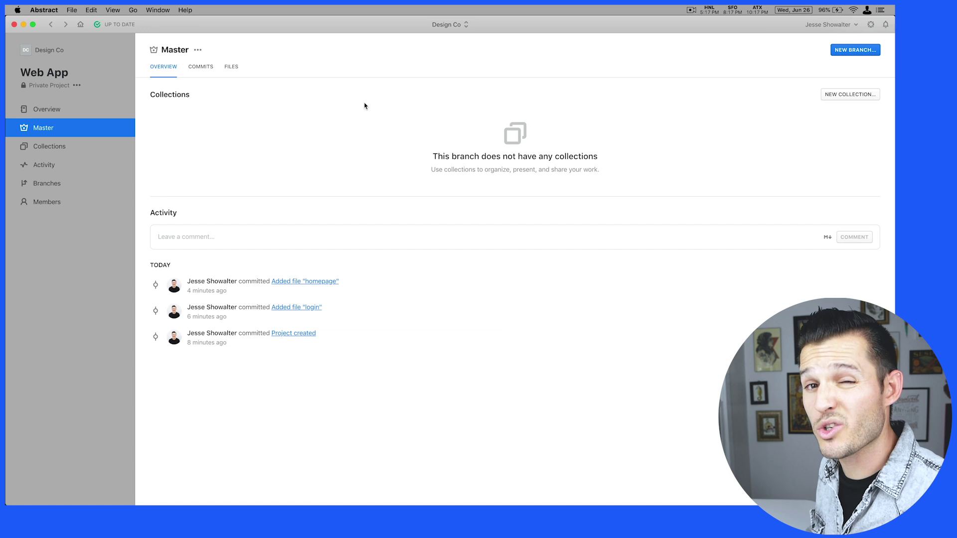
Create a branch named layout changes from Master and set its status to Work in Progress
left_click(847, 52)
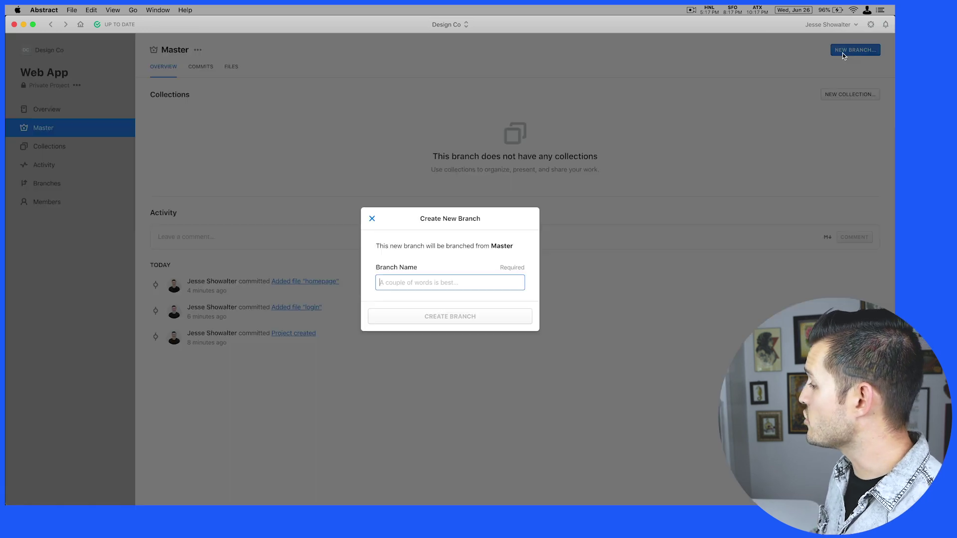
type("layout changes")
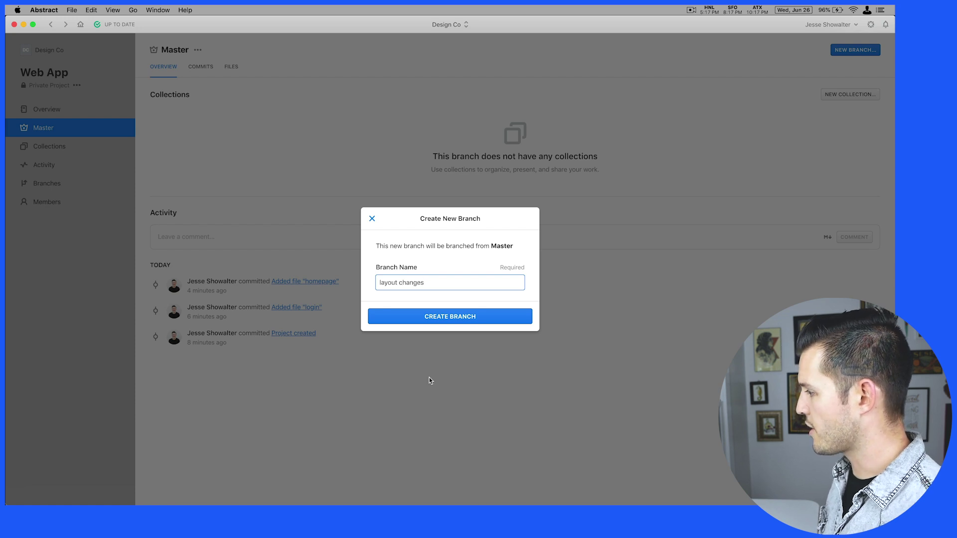
left_click(450, 319)
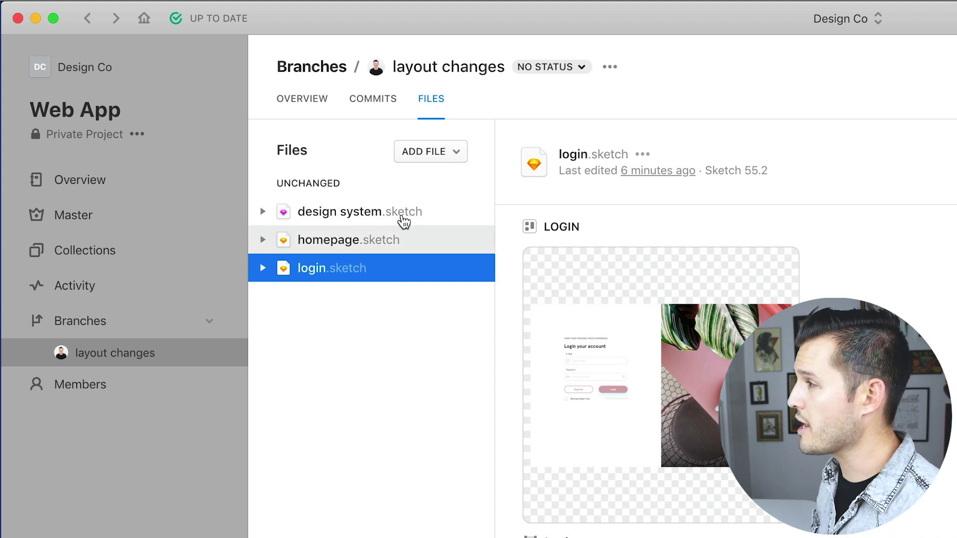
left_click(542, 68)
left_click(558, 103)
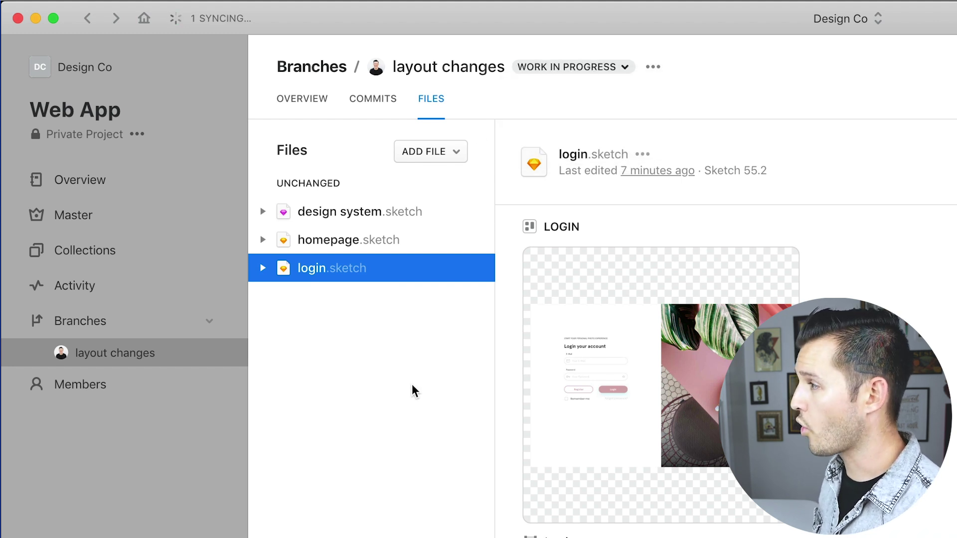
Open login.sketch from the layout changes branch in Sketch and move the login form group slightly upward
double_click(324, 269)
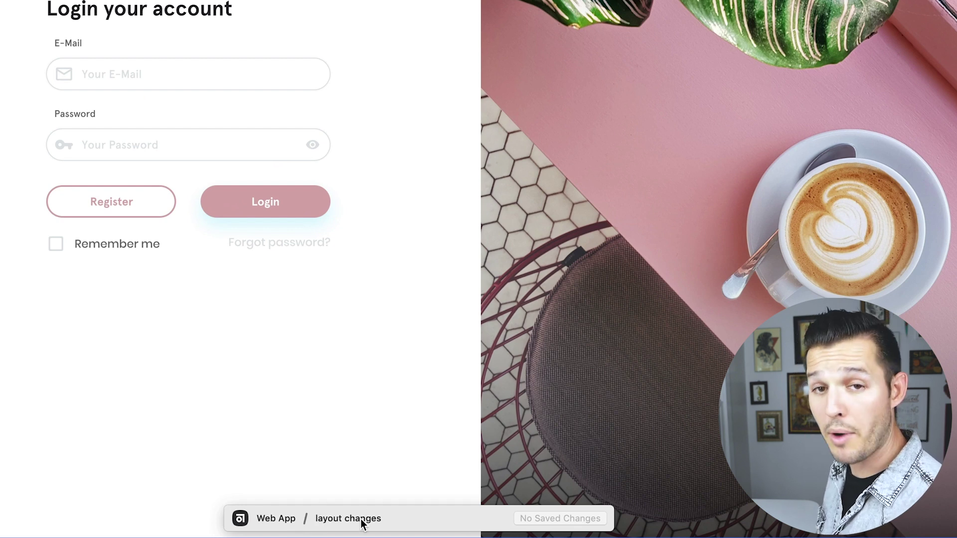
left_click_drag(211, 121, 208, 82)
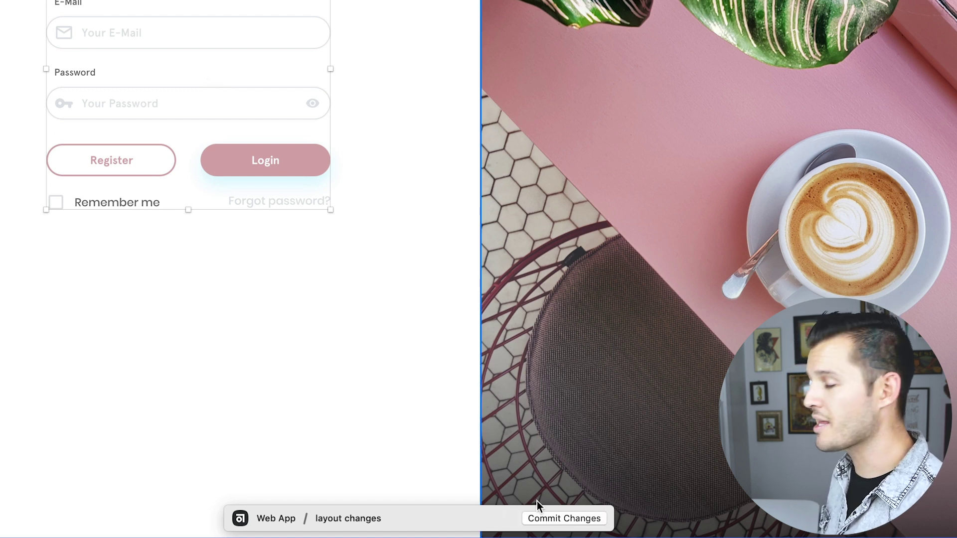
Commit the changes to the layout changes branch with the message "moved the lockup up"
left_click(566, 521)
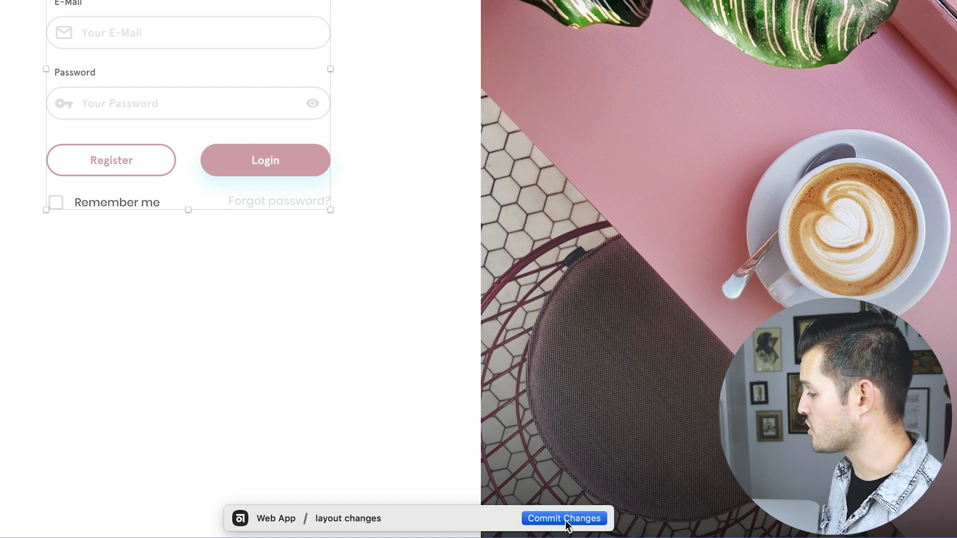
type("move")
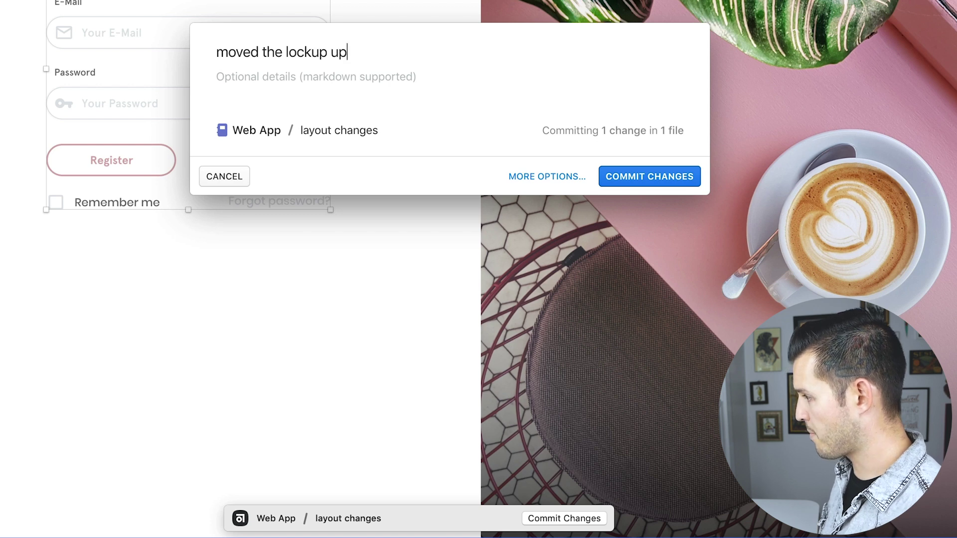
type("d the lockup up")
key("Return")
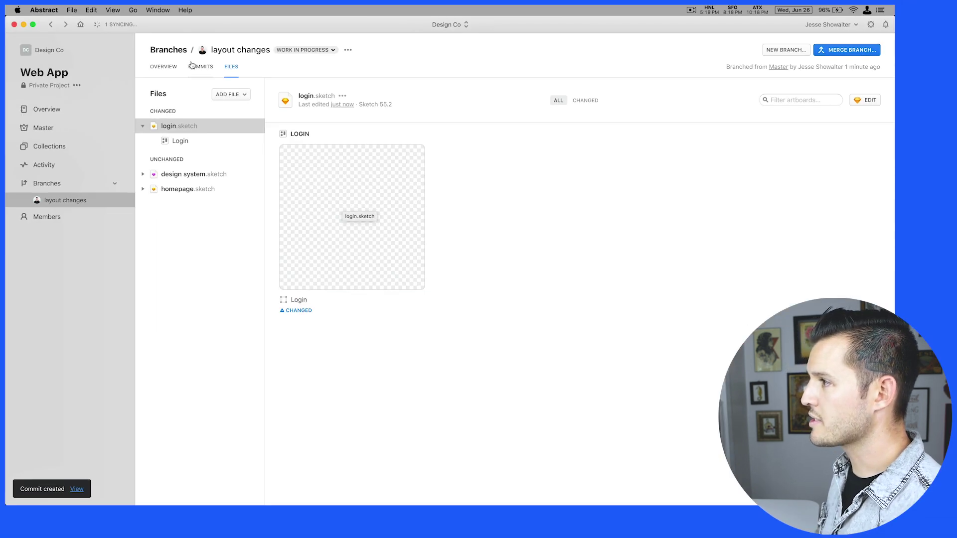
Open the branch's "moved the lockup up" commit and view its changed Login artboard enlarged
left_click(191, 66)
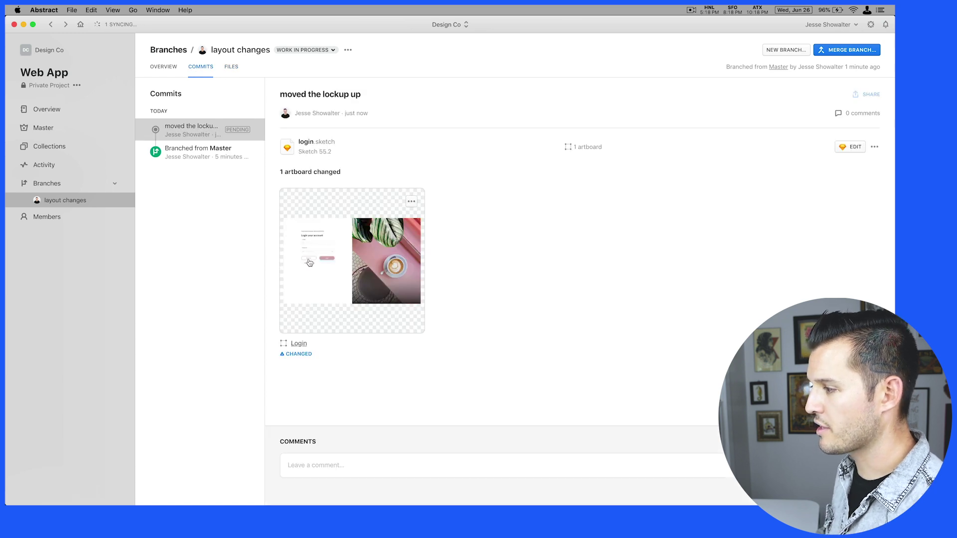
left_click(323, 276)
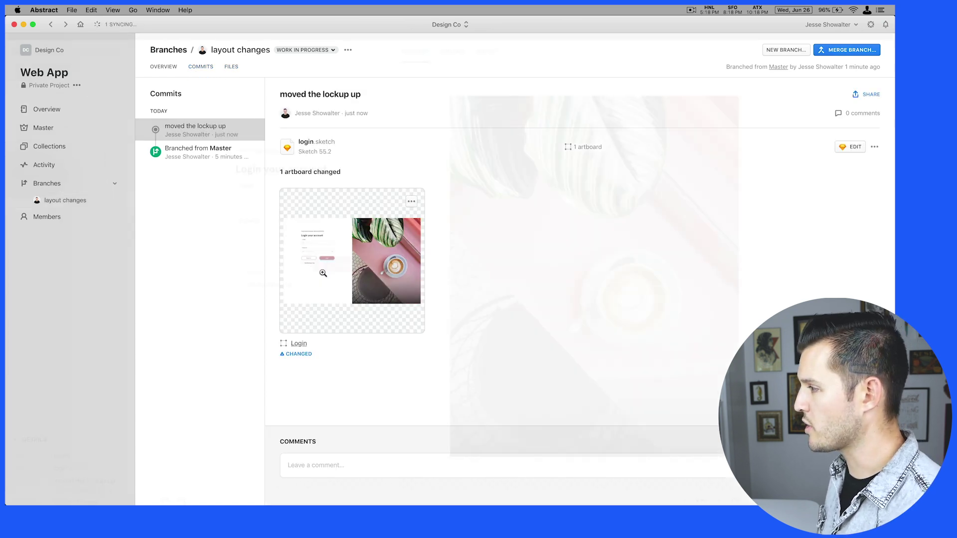